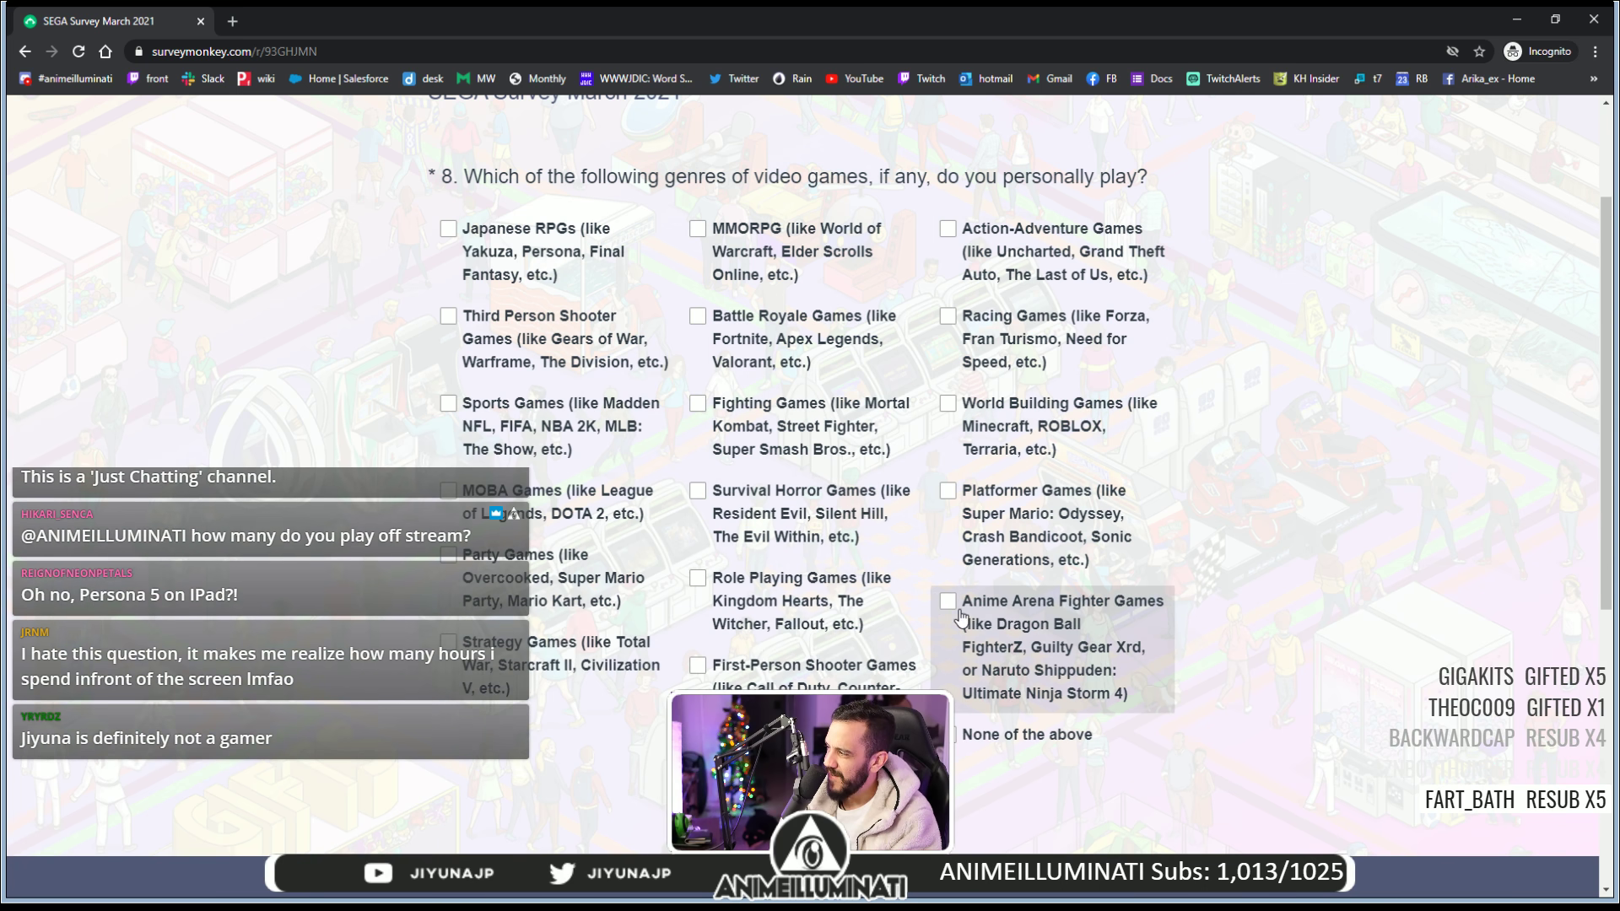
scroll(936, 622, "down", 1)
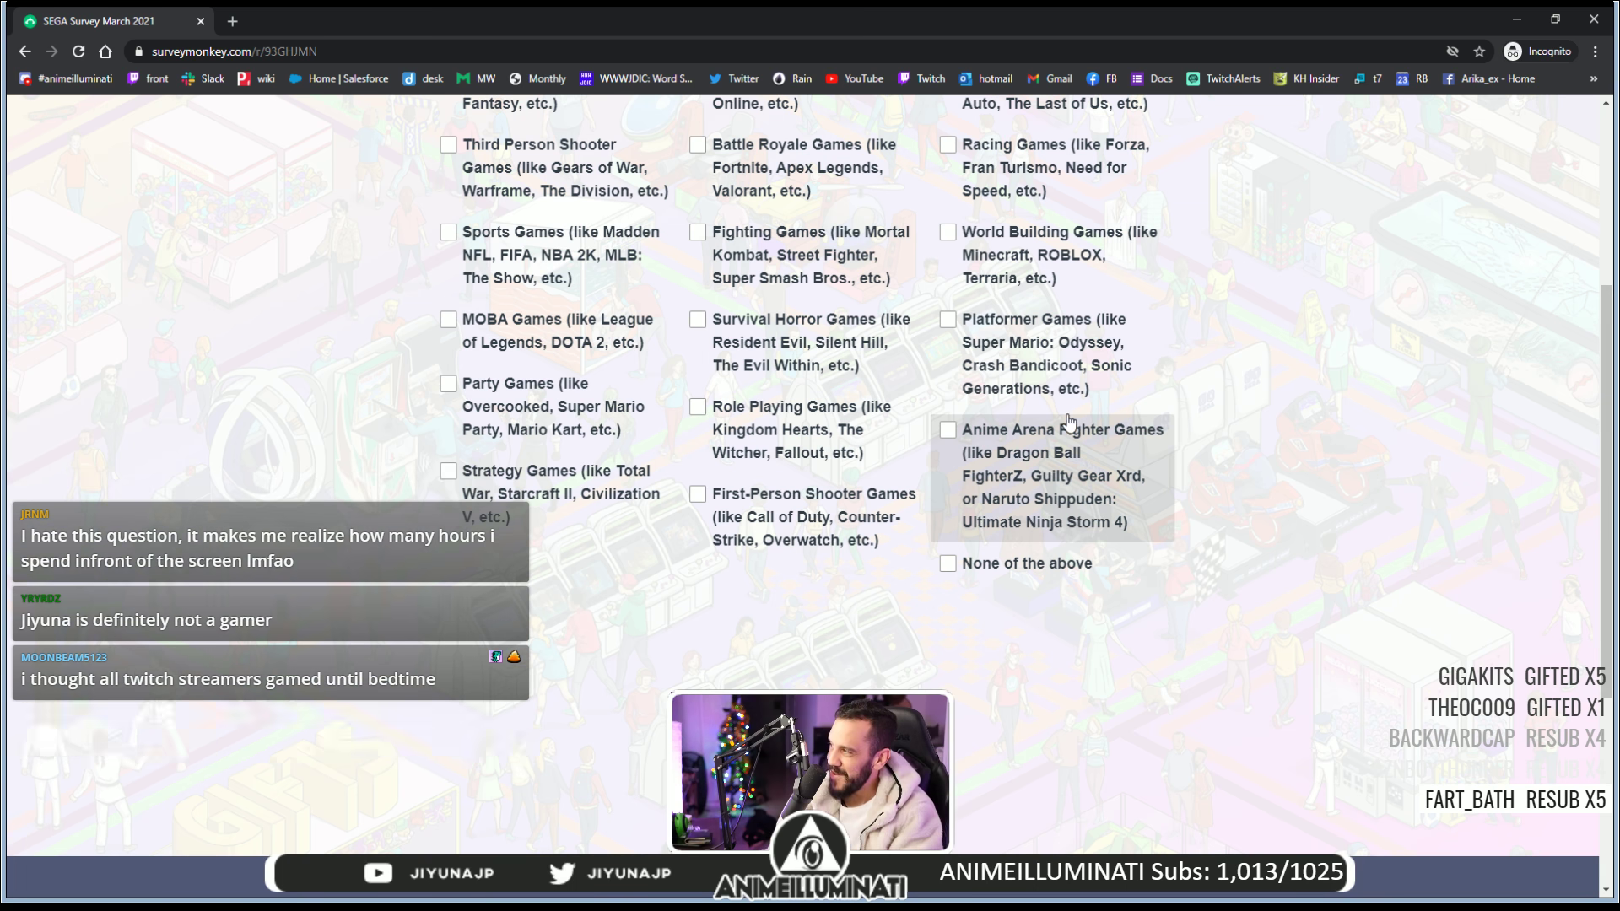
- Check Anime Arena Fighter Games as the first played genre in question 8
left_click(949, 429)
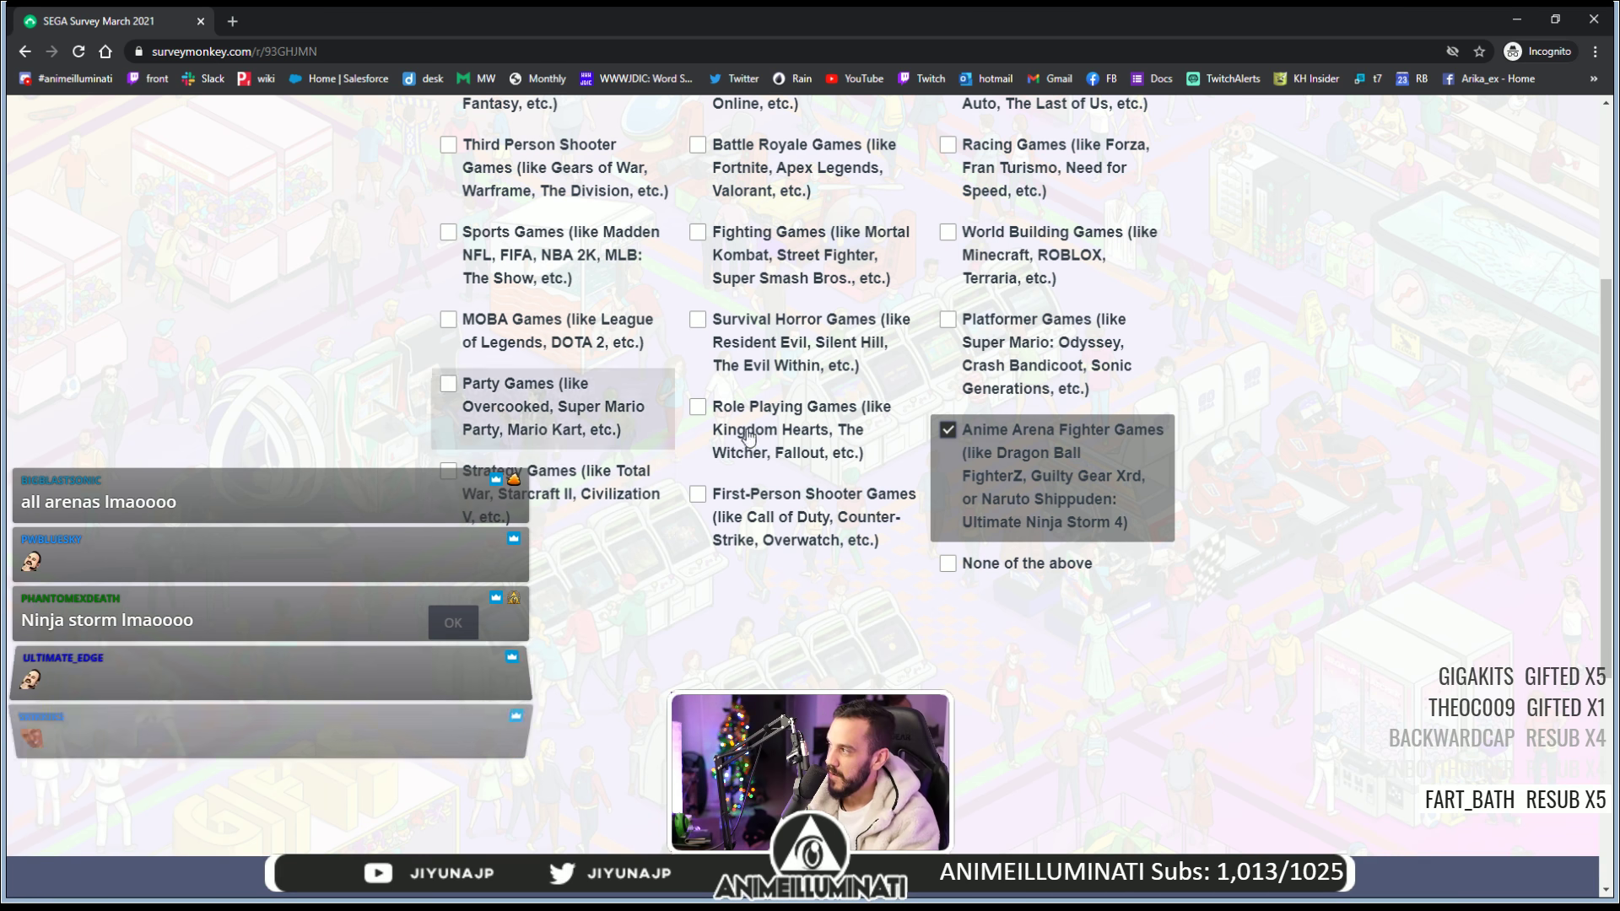
scroll(640, 506, "up", 1)
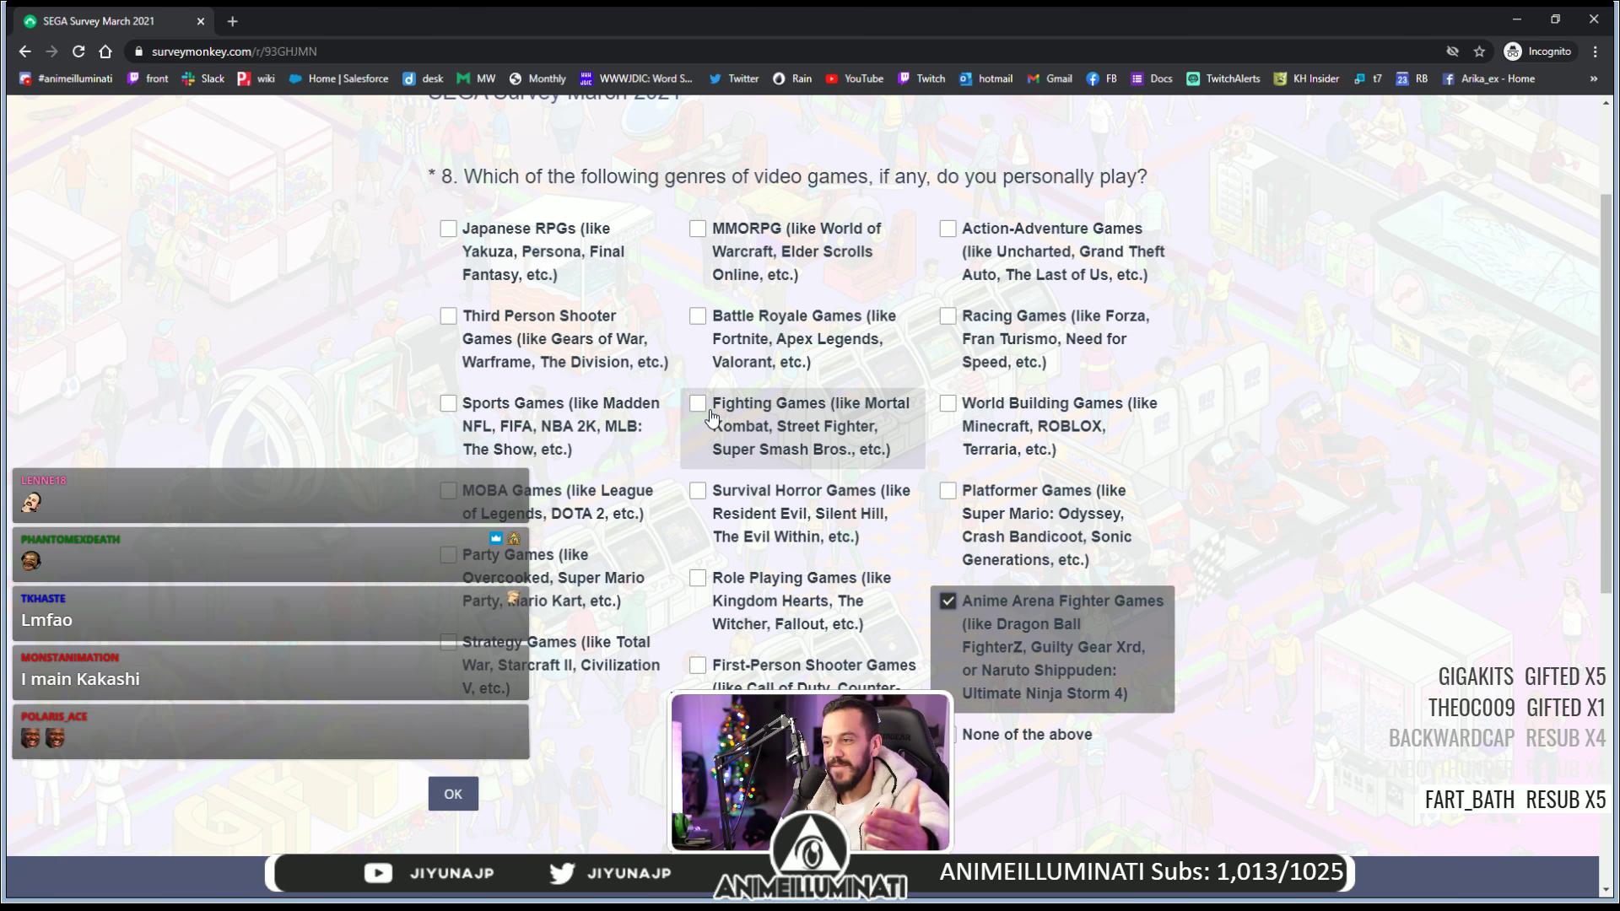
- Check Fighting Games as a second played genre in question 8
left_click(742, 437)
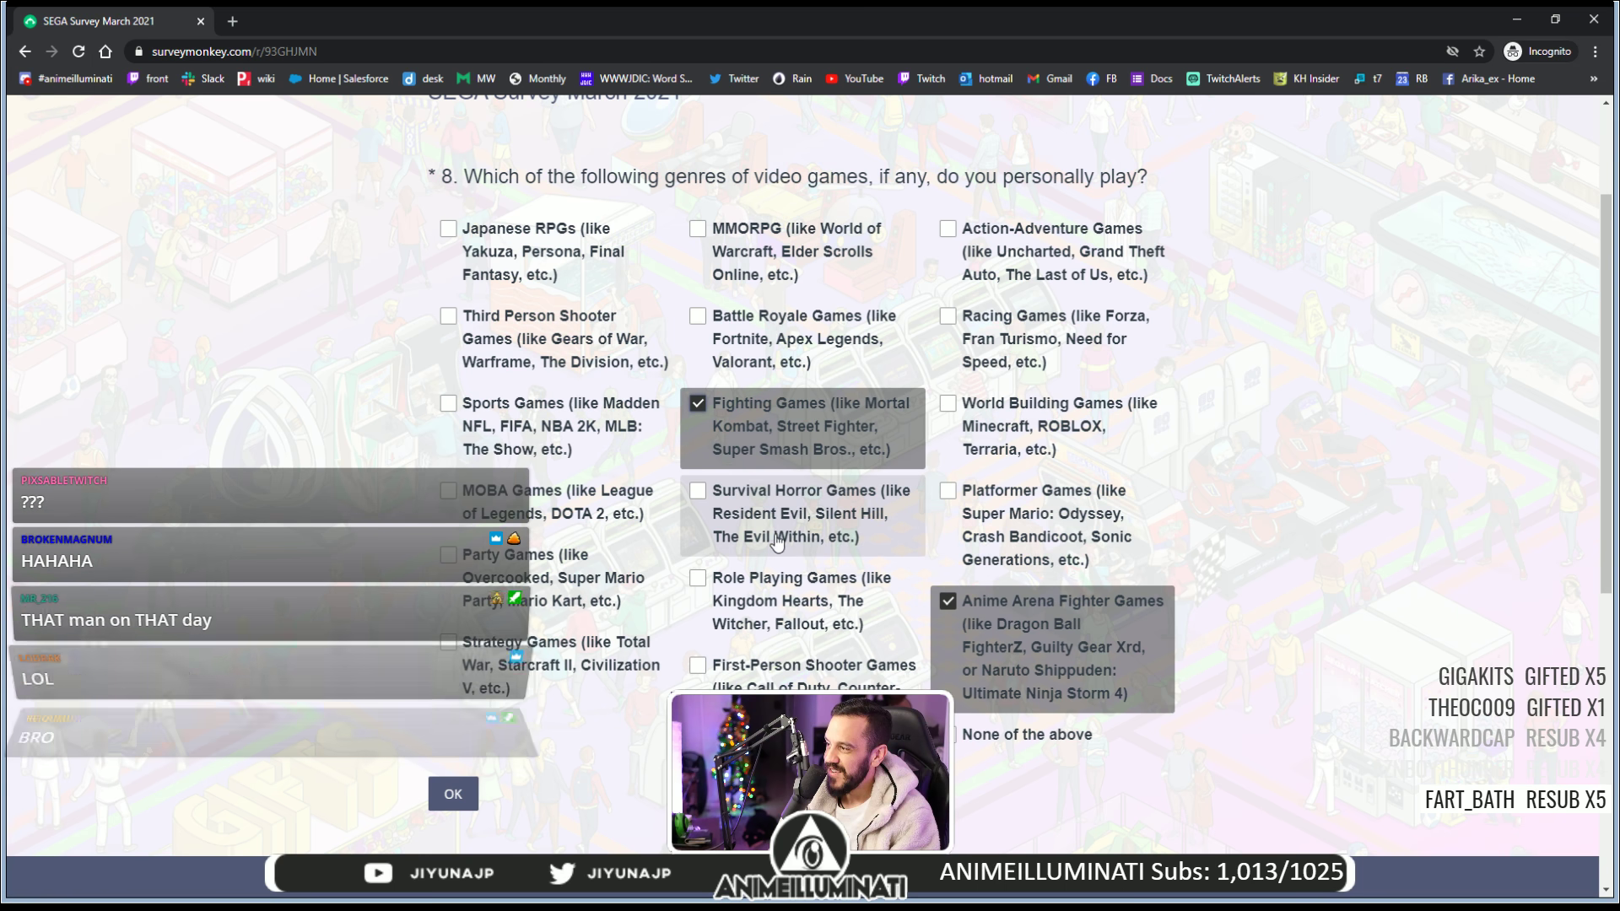
scroll(515, 510, "down", 1)
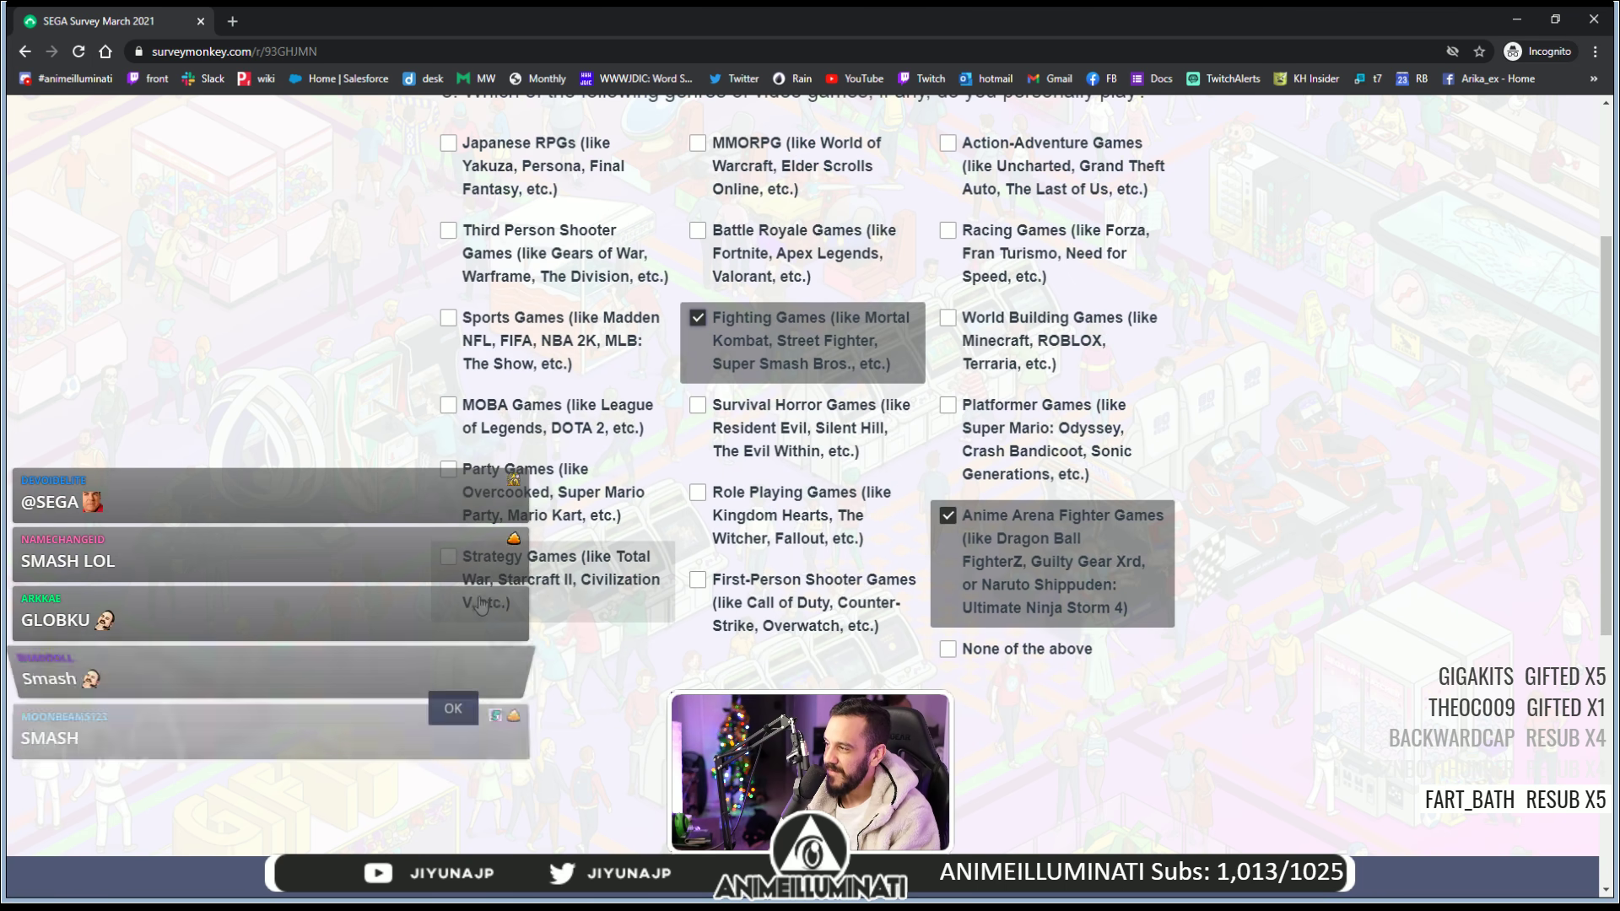